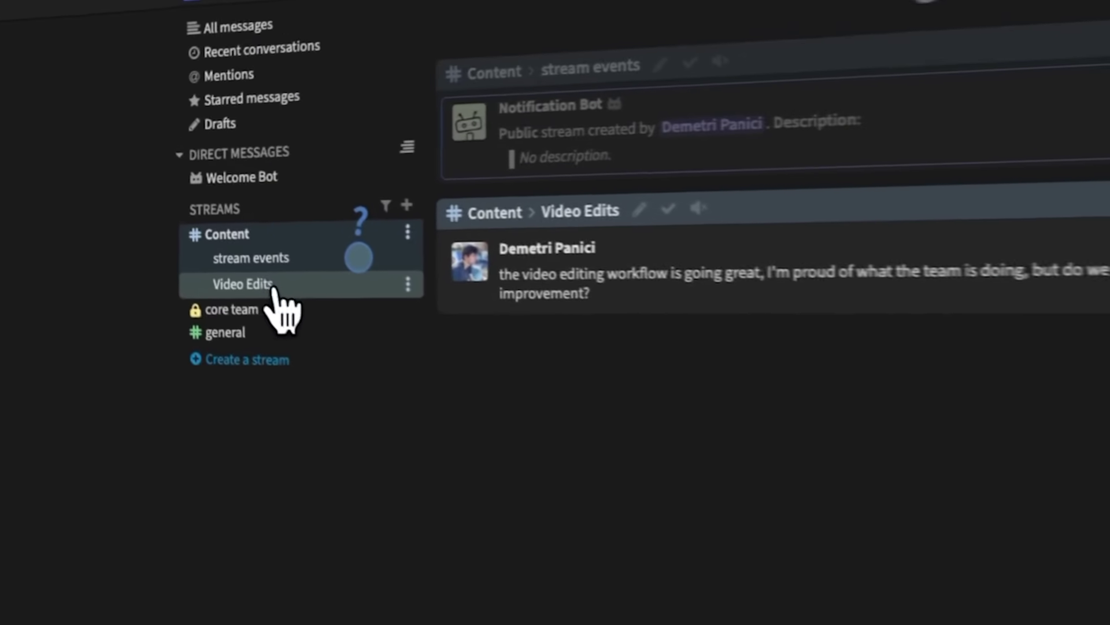
# - View the Video Edits topic on its own and return to the full Content stream
pyautogui.click(271, 286)
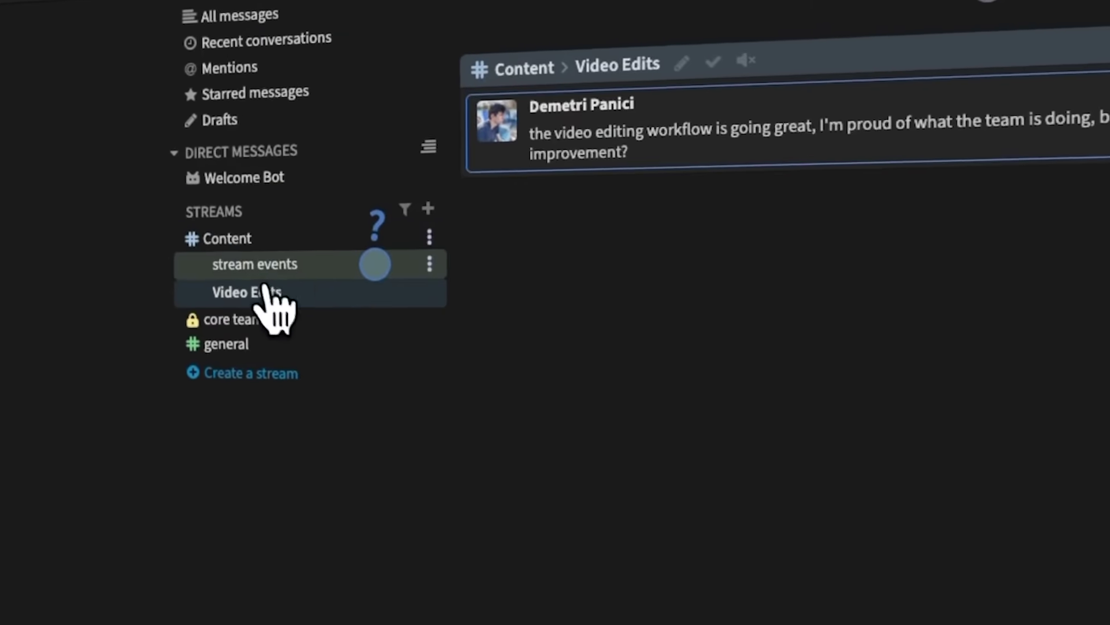
pyautogui.click(239, 243)
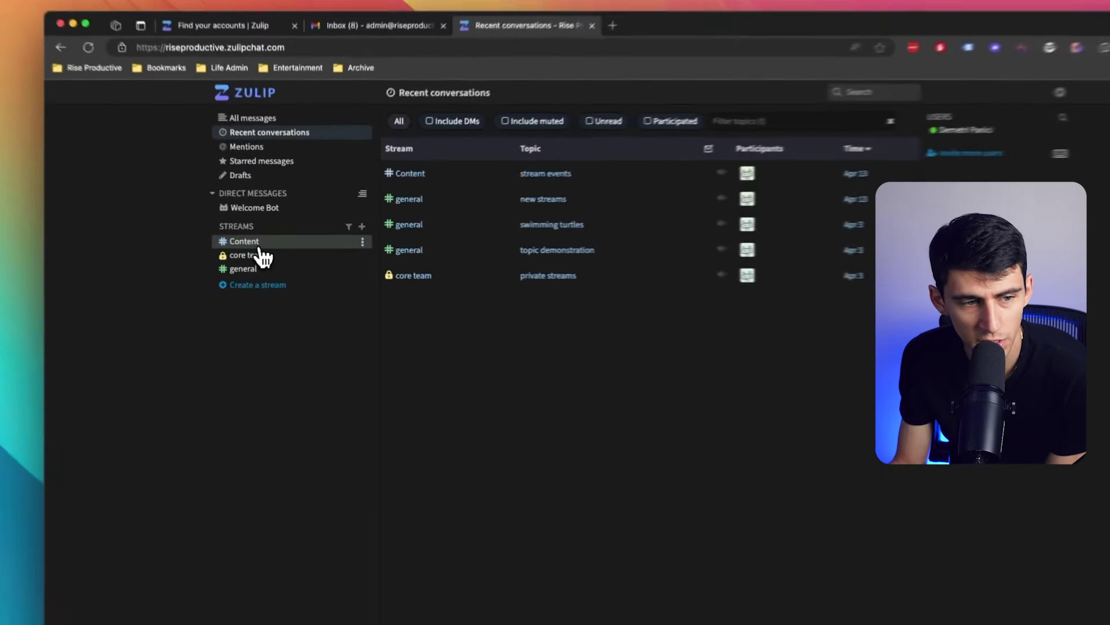
# - Start a new topic named "Video Edits" in the Content stream
pyautogui.click(261, 239)
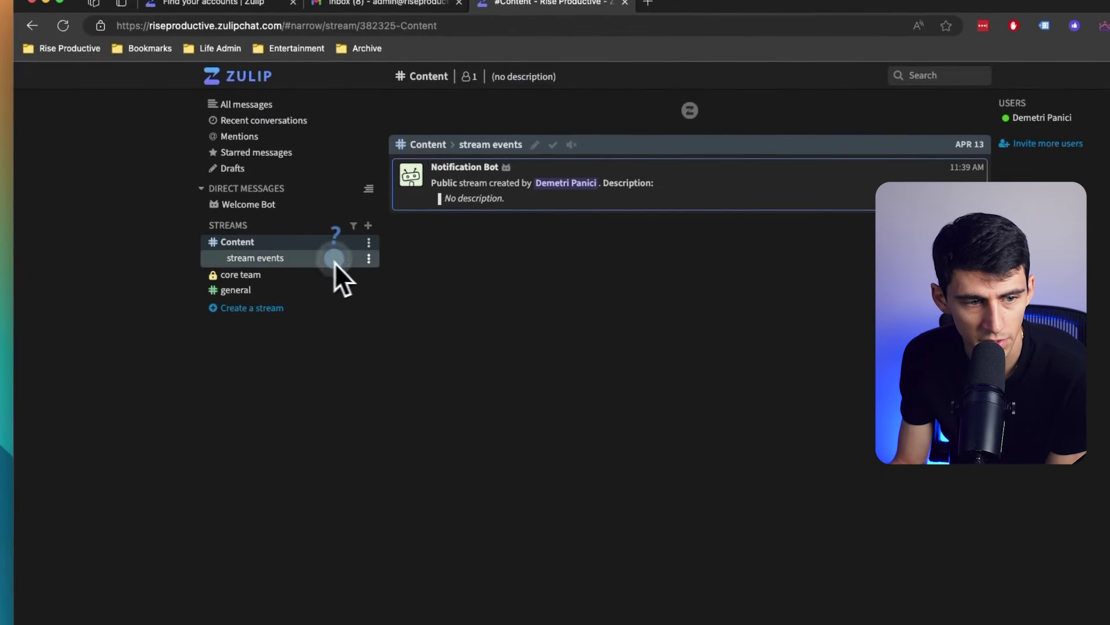
pyautogui.click(369, 242)
pyautogui.click(433, 272)
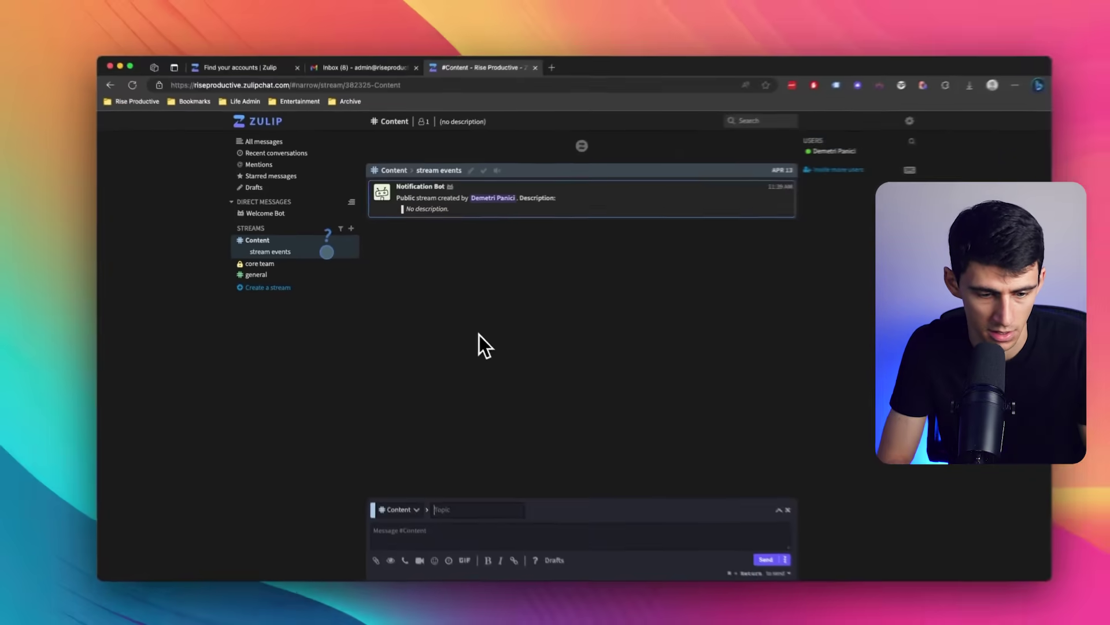
pyautogui.write('Video Edits')
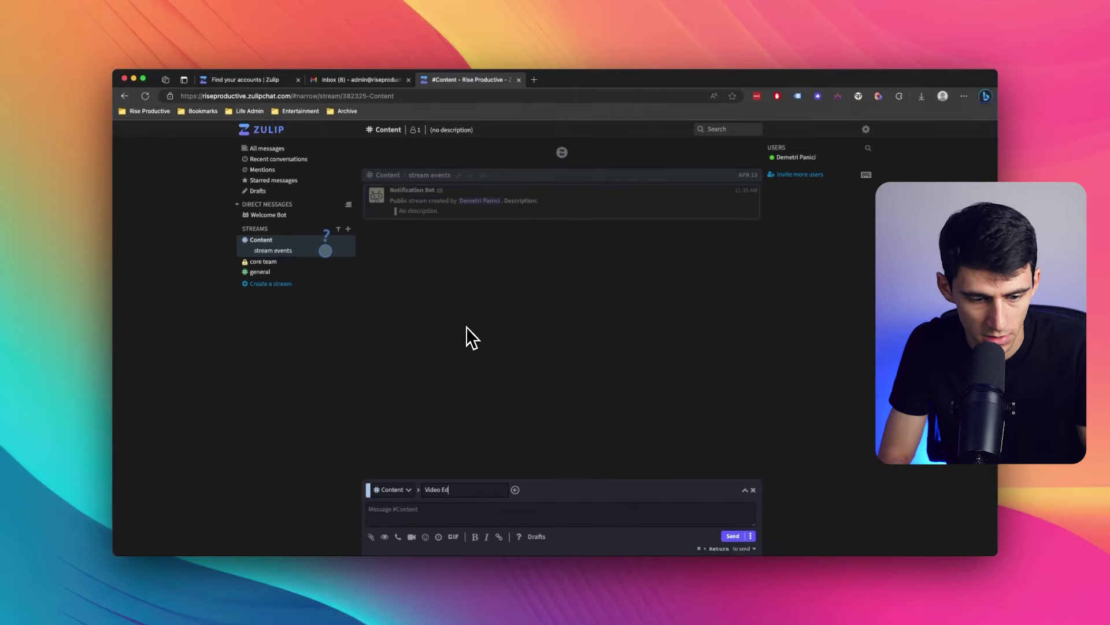
# - Send the message "the video editing workflow is going great, I'm proud of what the team is doing, but do we have any ideas for improvement?"
pyautogui.click(578, 508)
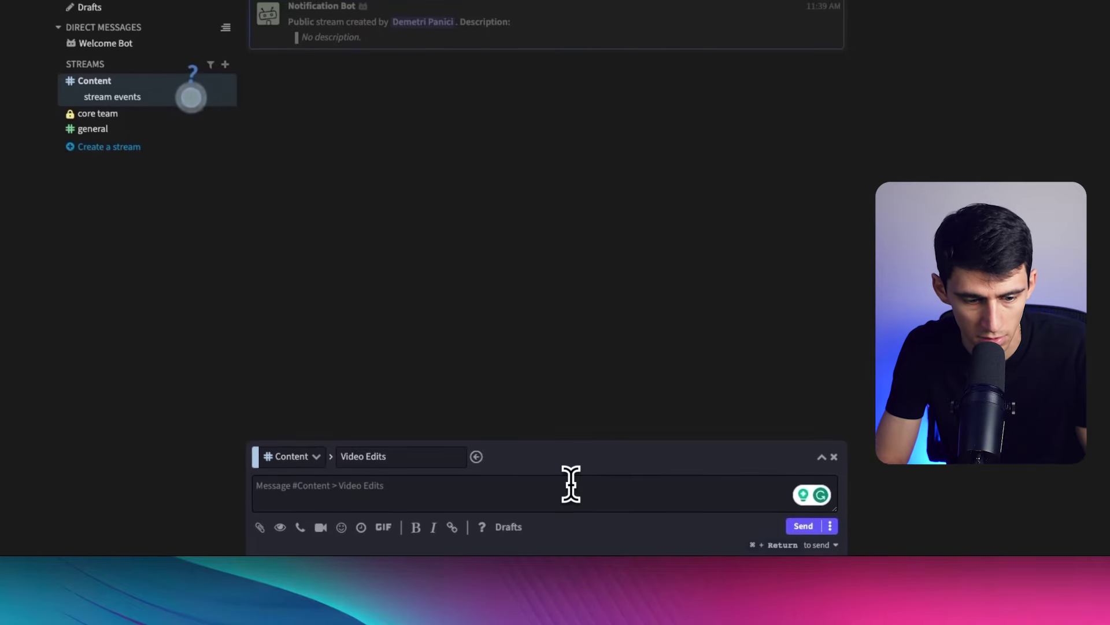
pyautogui.write('the video editing workflow is')
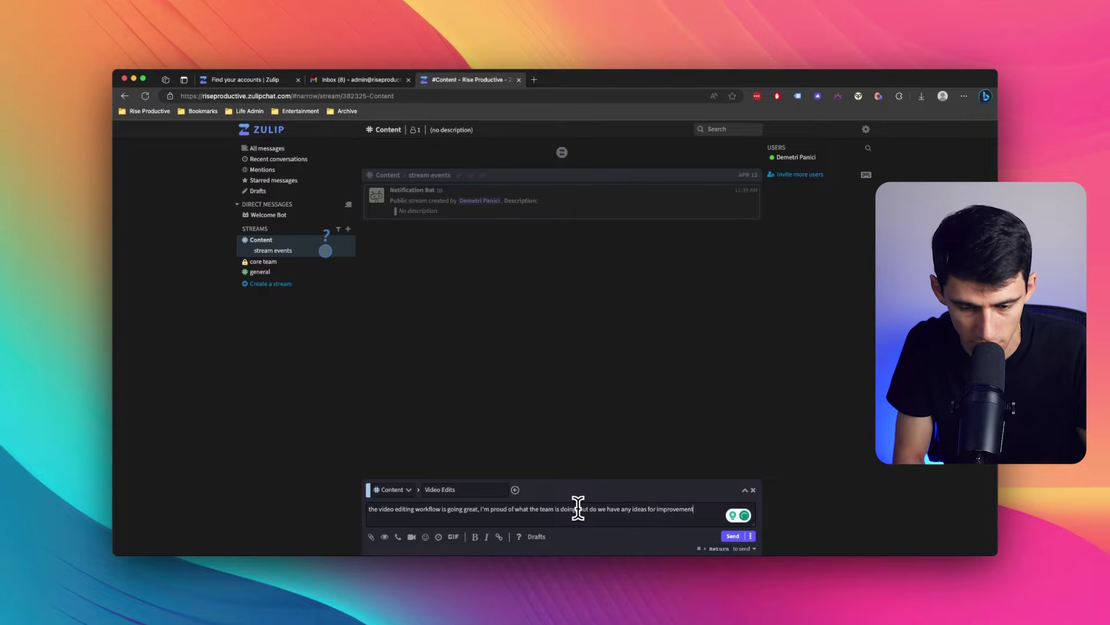
pyautogui.click(733, 536)
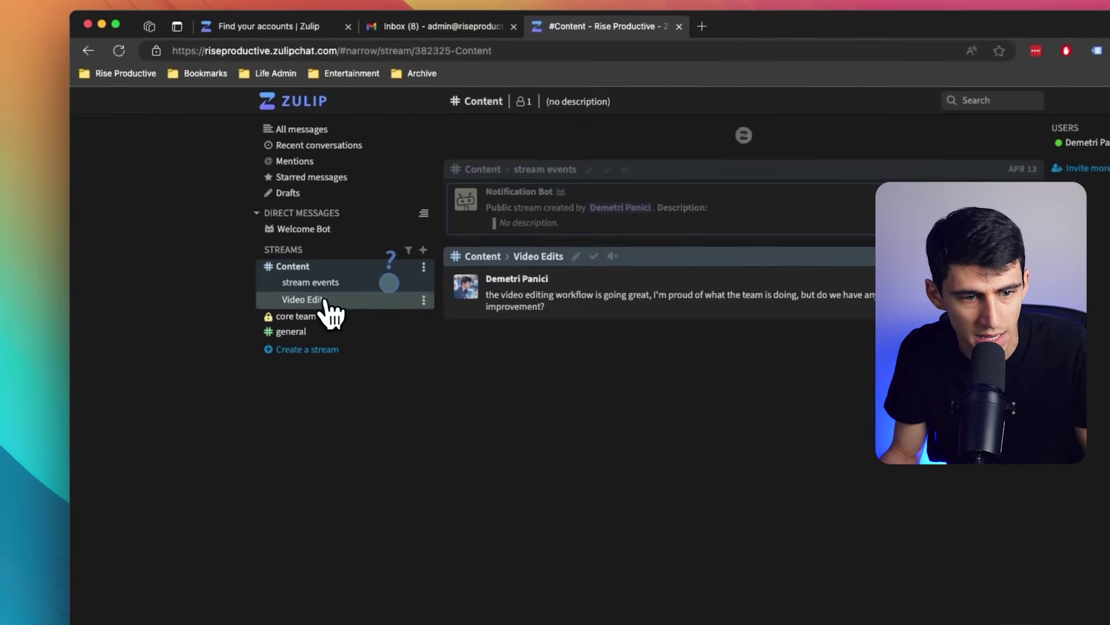
# - Check the newly posted Video Edits topic and go back to all messages of the Content stream
pyautogui.click(279, 261)
pyautogui.click(308, 269)
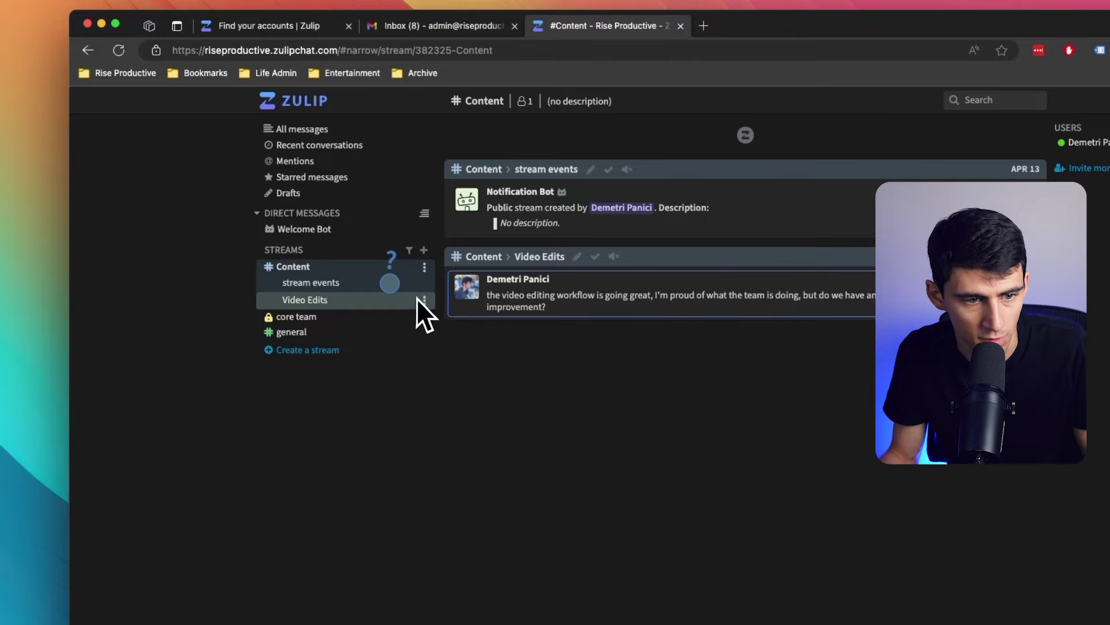
# - Mark the stream events topic in the Content stream as resolved, and delete that topic
pyautogui.click(425, 283)
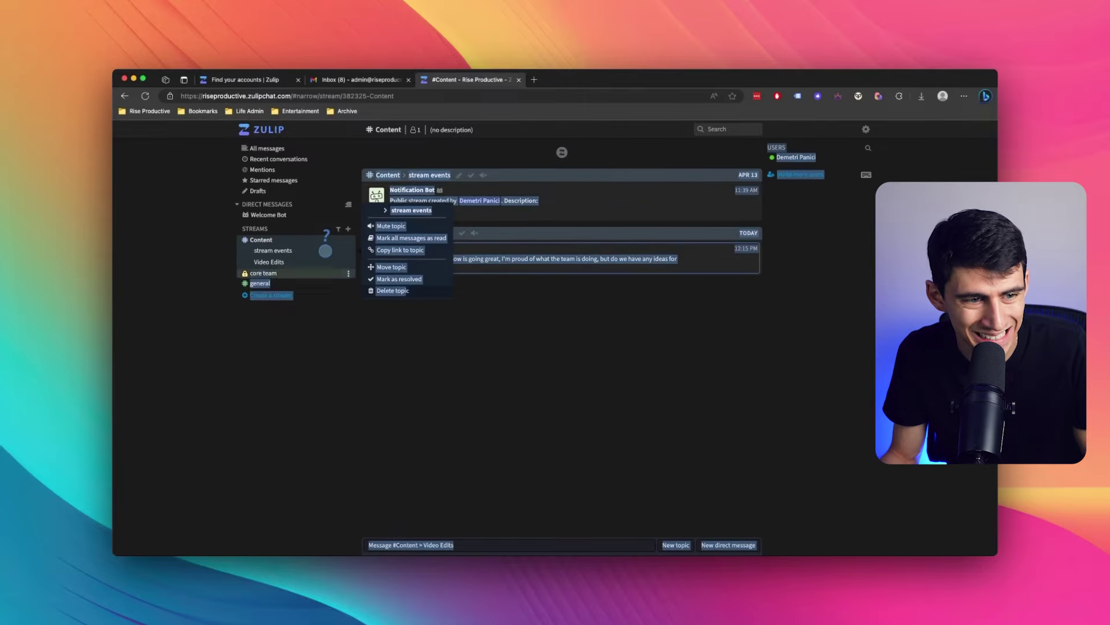
pyautogui.click(347, 342)
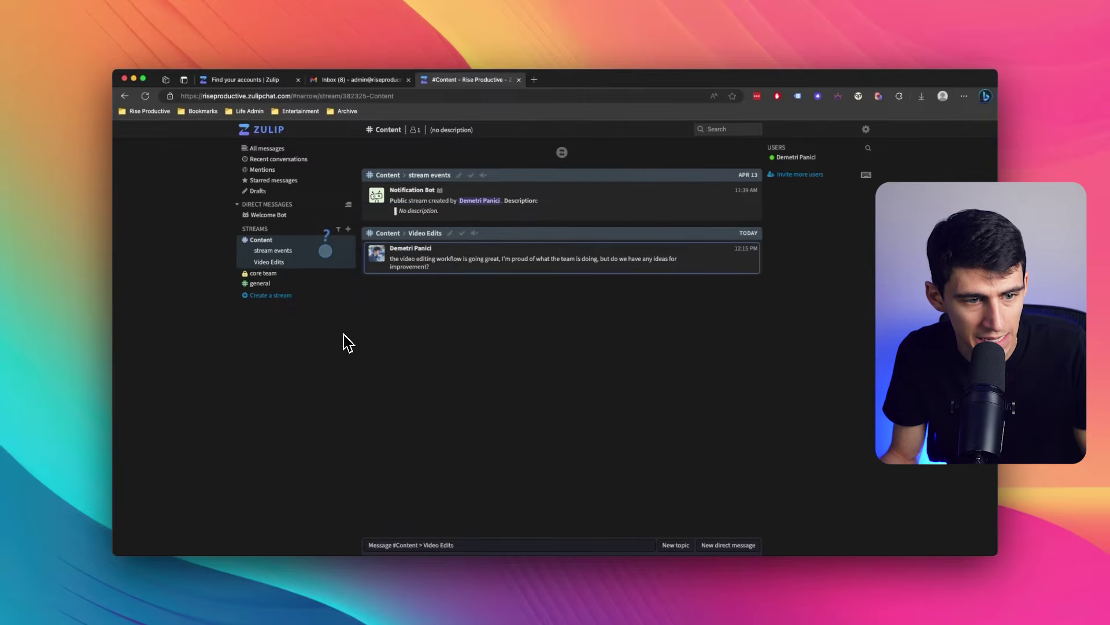
pyautogui.click(348, 251)
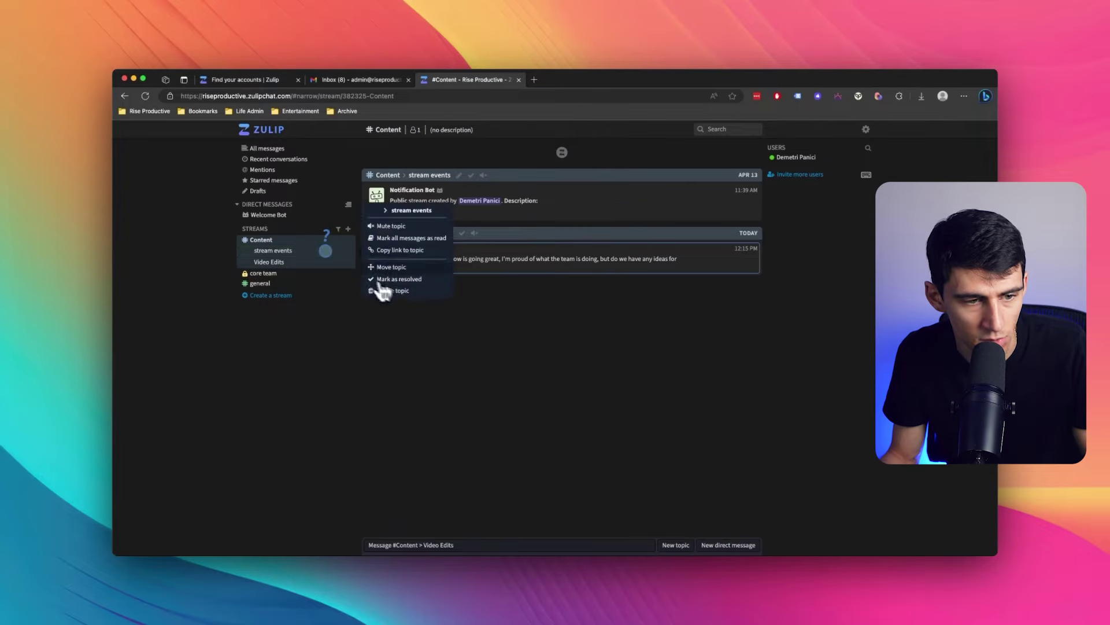
pyautogui.click(405, 280)
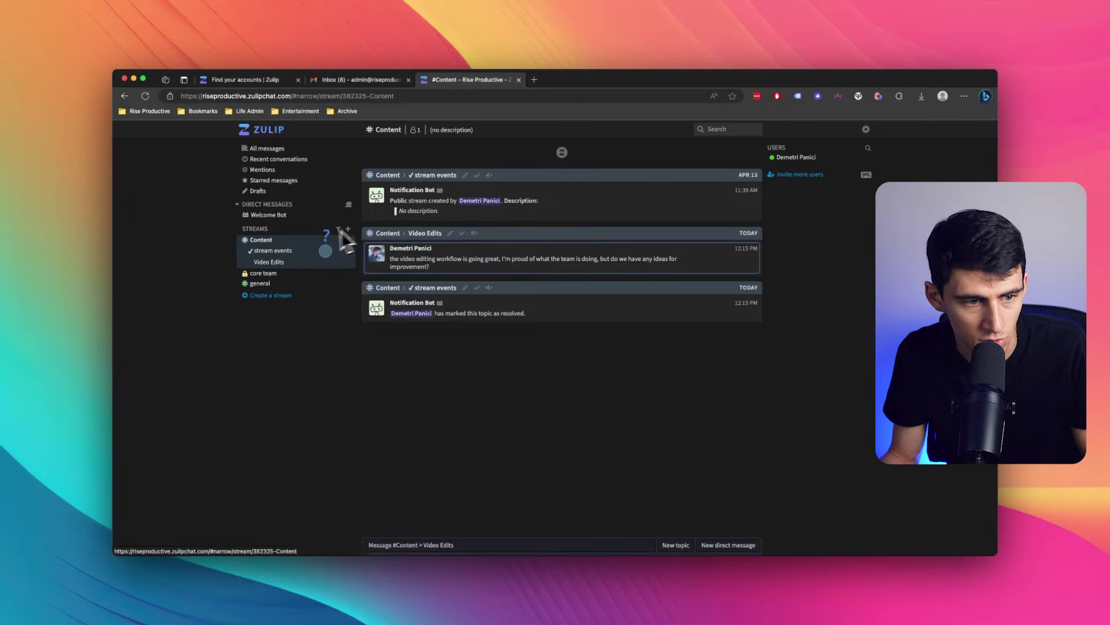
pyautogui.click(350, 252)
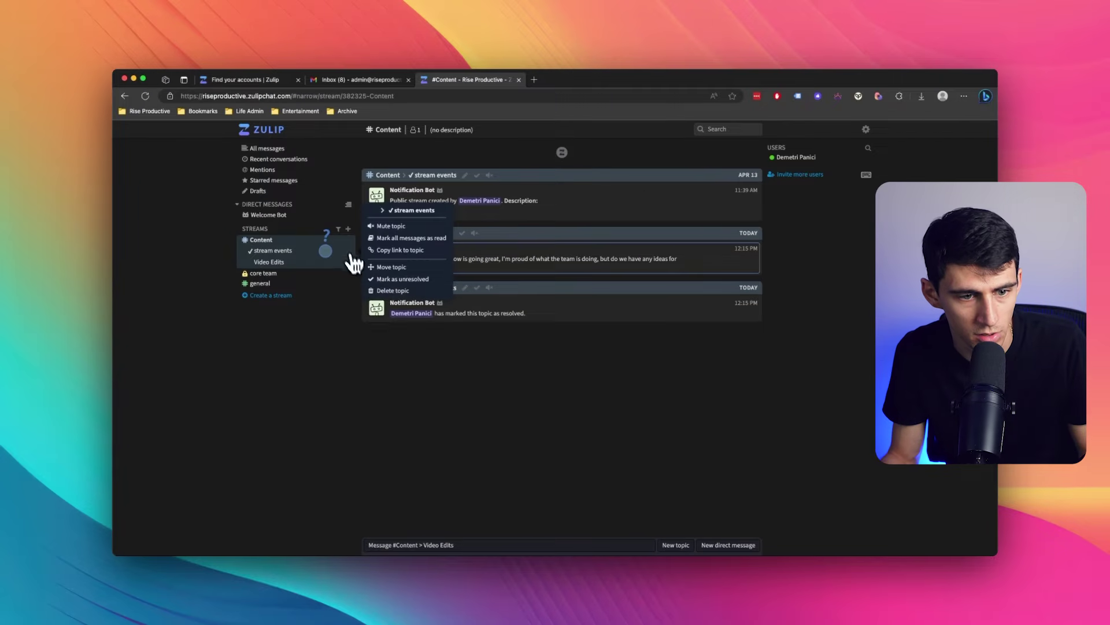
pyautogui.click(412, 291)
pyautogui.press('Return')
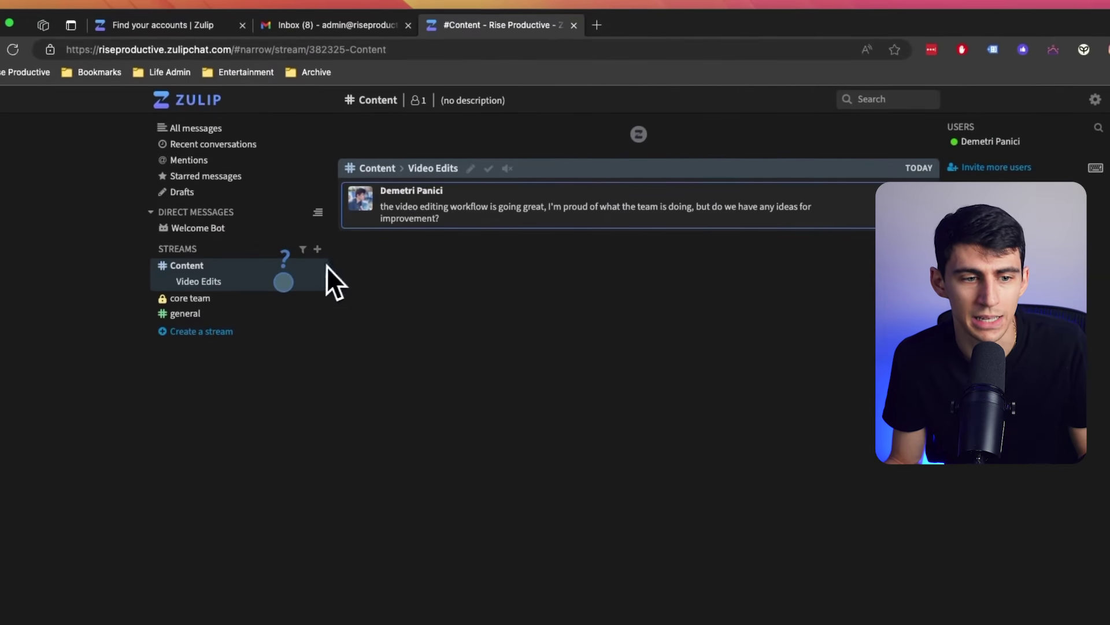
pyautogui.click(347, 240)
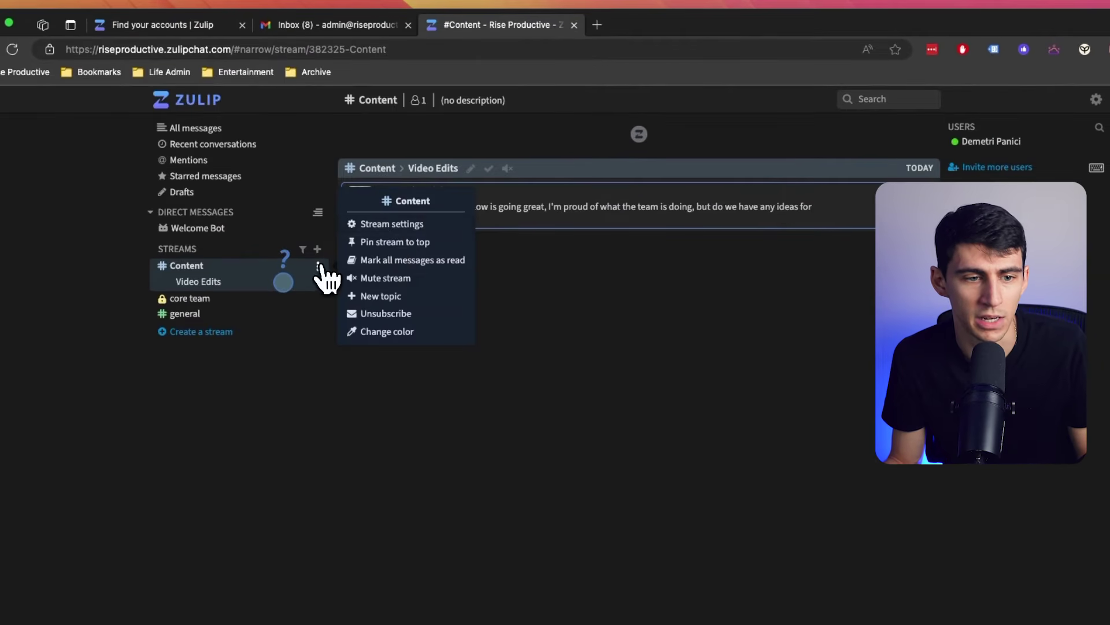
pyautogui.click(821, 360)
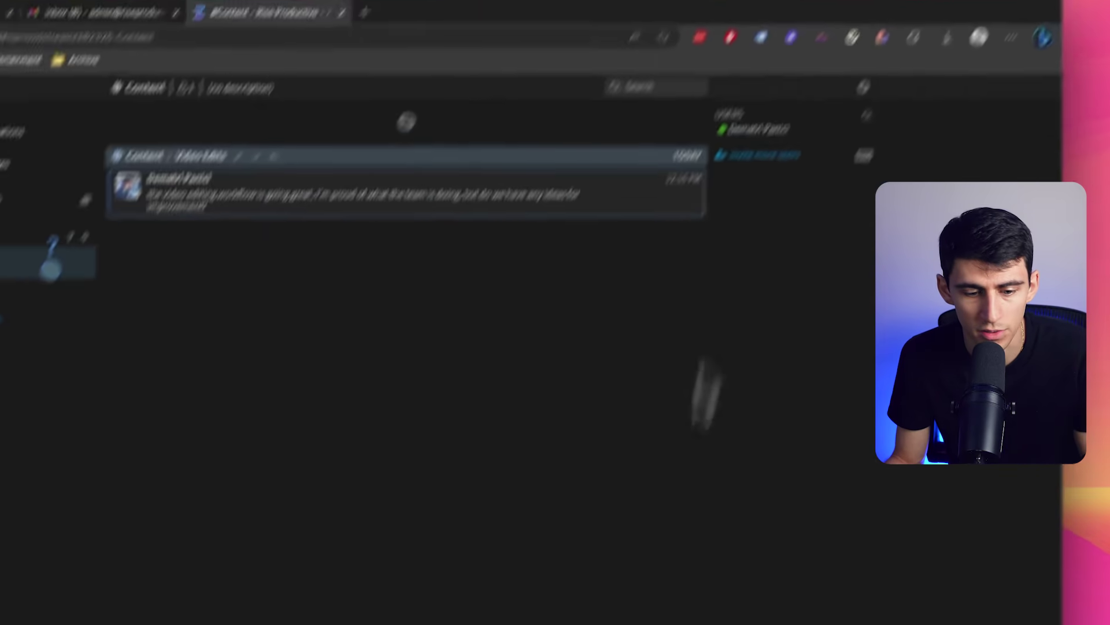
pyautogui.click(418, 548)
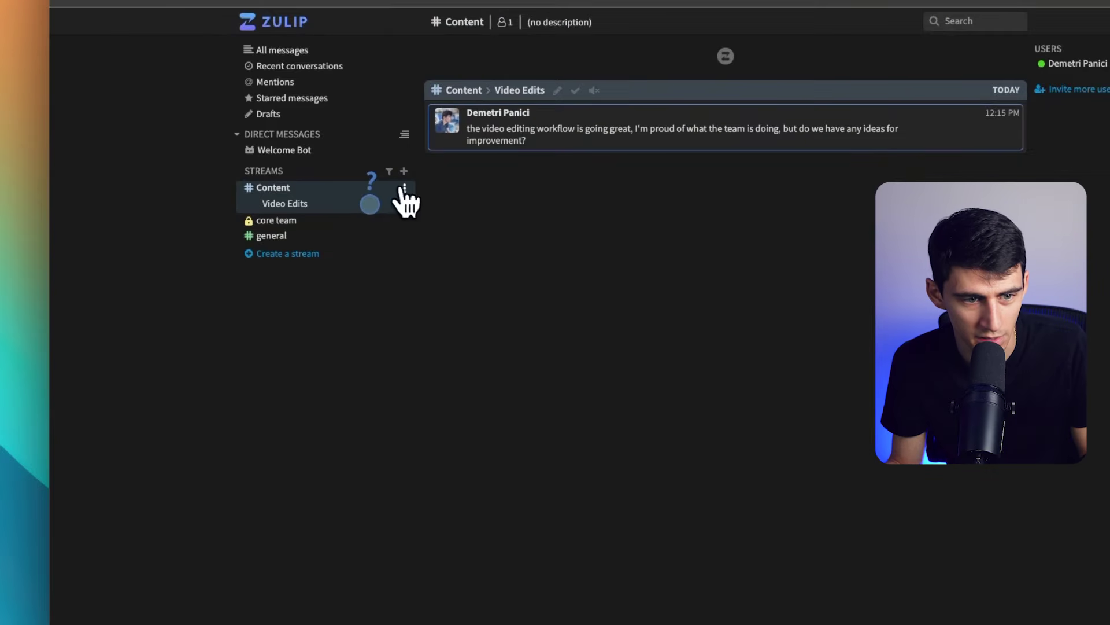
# - Start a Content-stream topic named "Video Recording" with the message "I've just completed the video recording for Zullip, let me know if you have any questions."
pyautogui.click(404, 188)
pyautogui.click(492, 218)
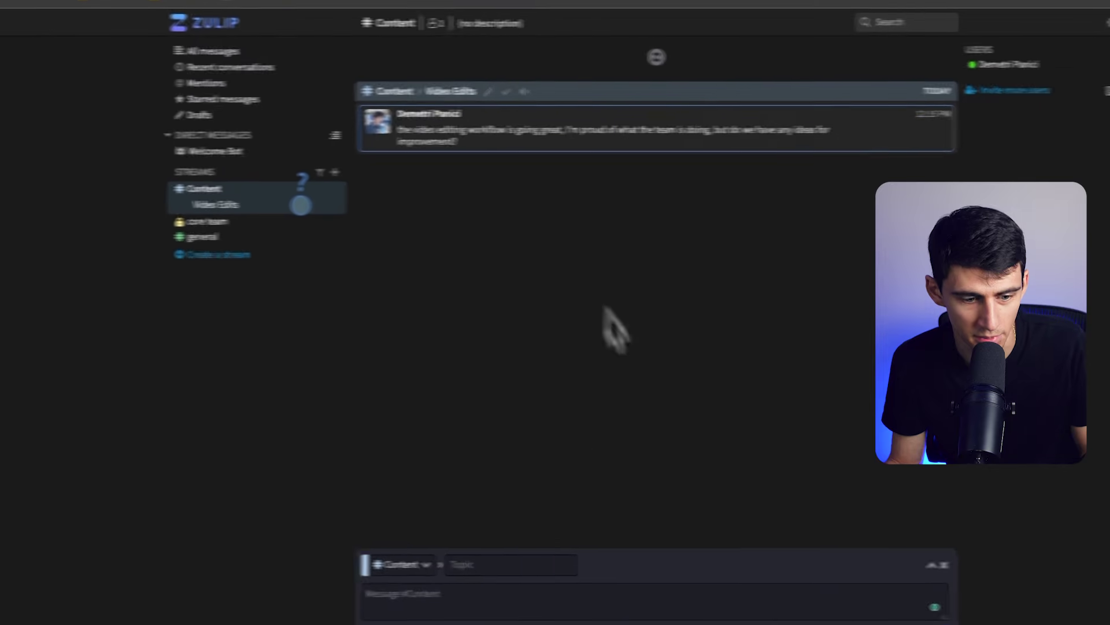
pyautogui.write('Video Recording')
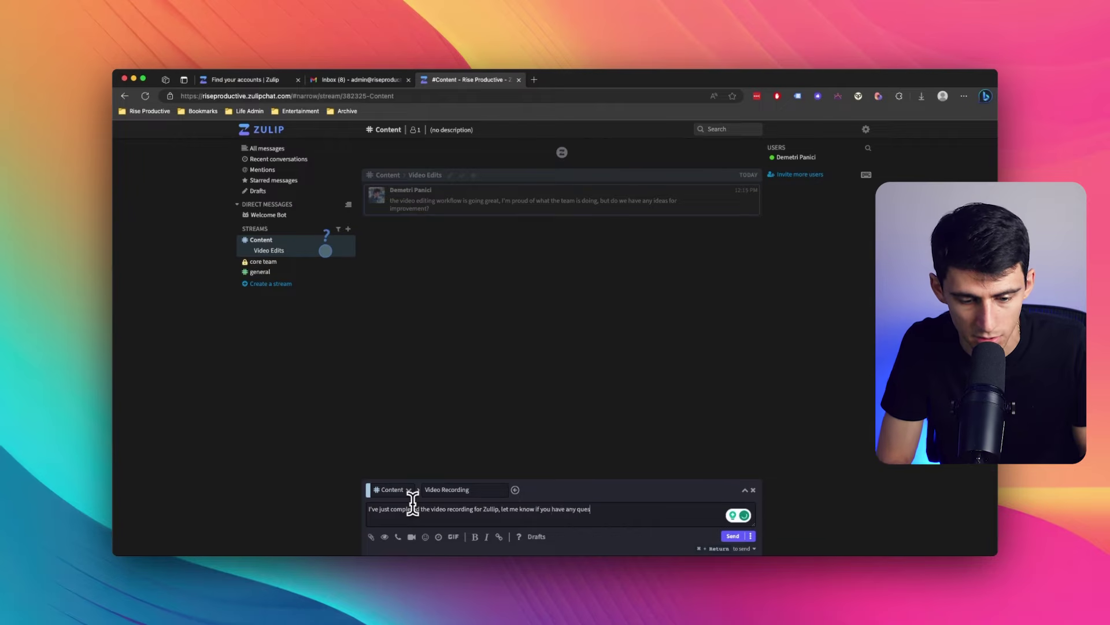
pyautogui.press('super+Return')
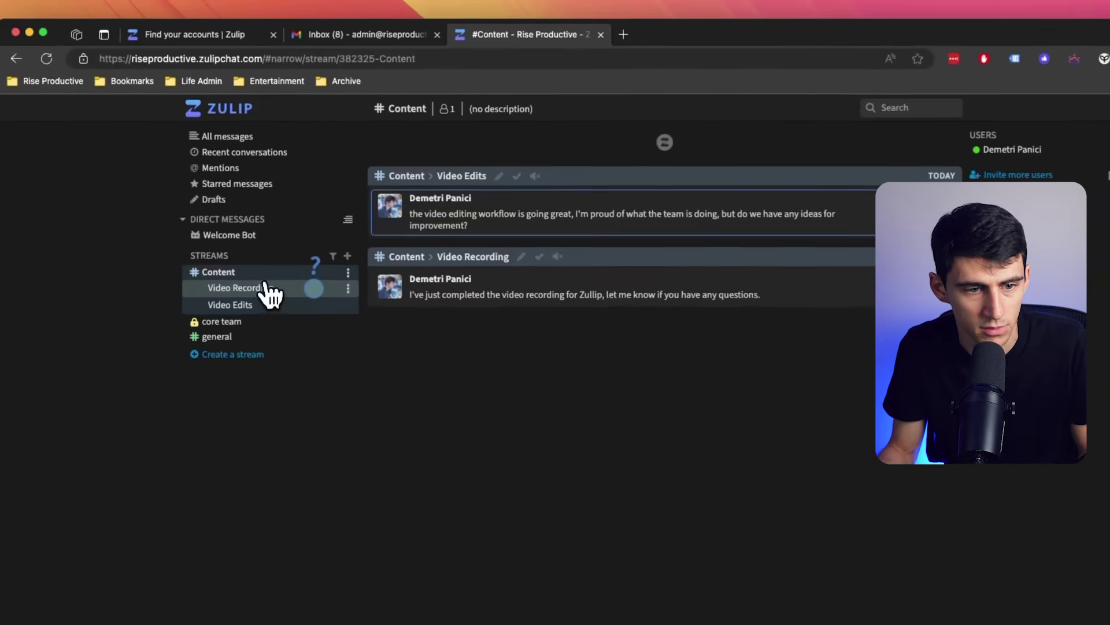
# - Compare the Video Recording topic with the full Content stream, ending on the Video Recording topic
pyautogui.click(292, 250)
pyautogui.click(286, 274)
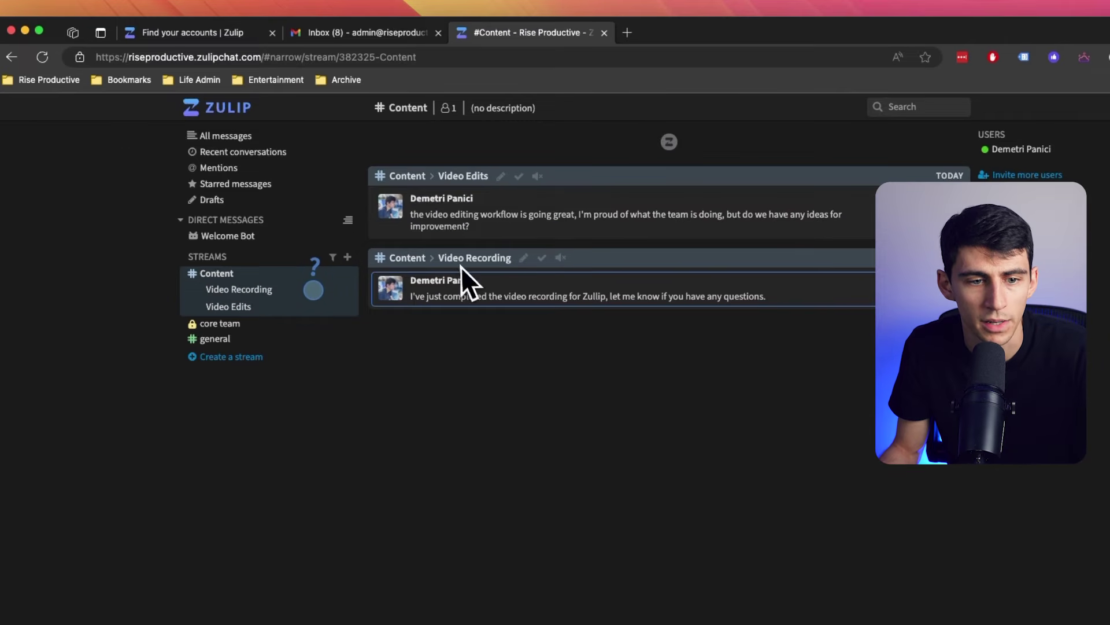
pyautogui.click(272, 292)
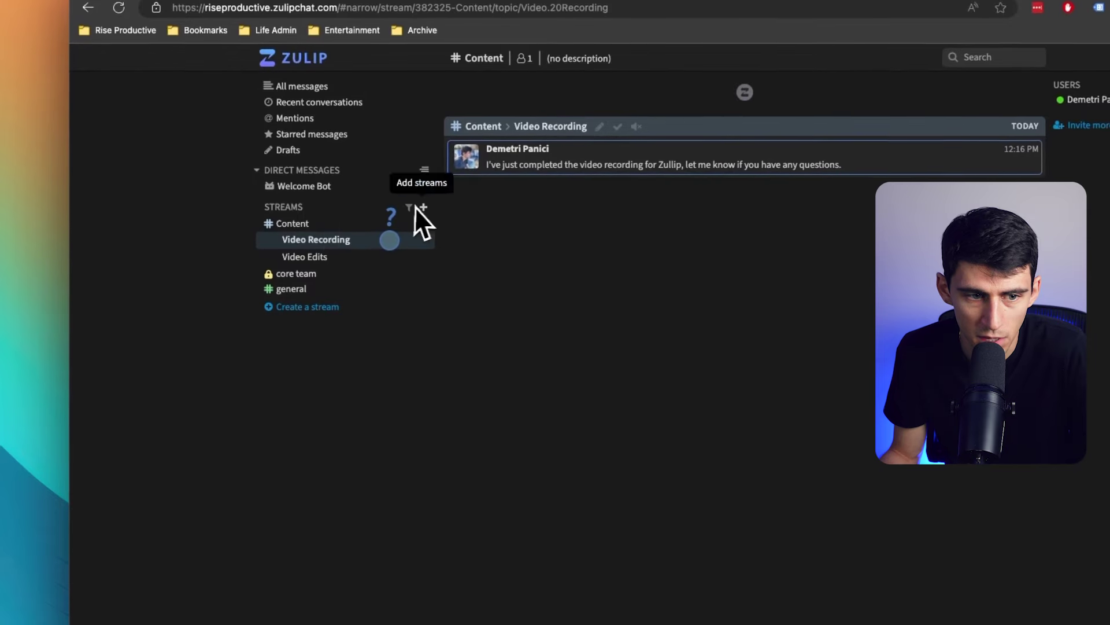
# - Look at the options for adding streams, view the private core team stream and return to the Content stream
pyautogui.click(347, 228)
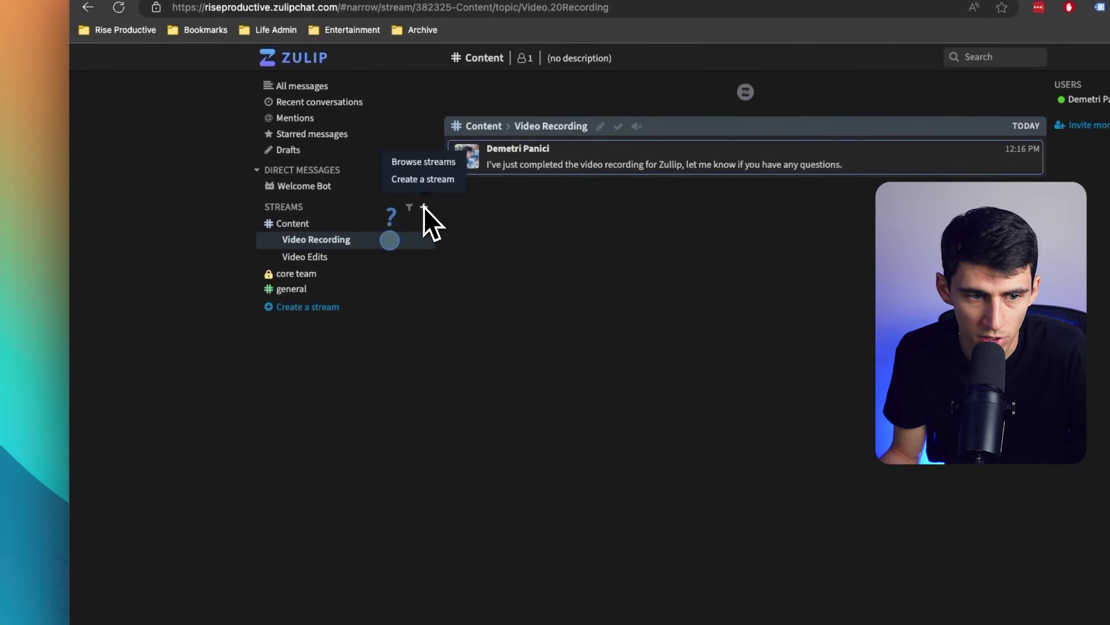
pyautogui.click(289, 273)
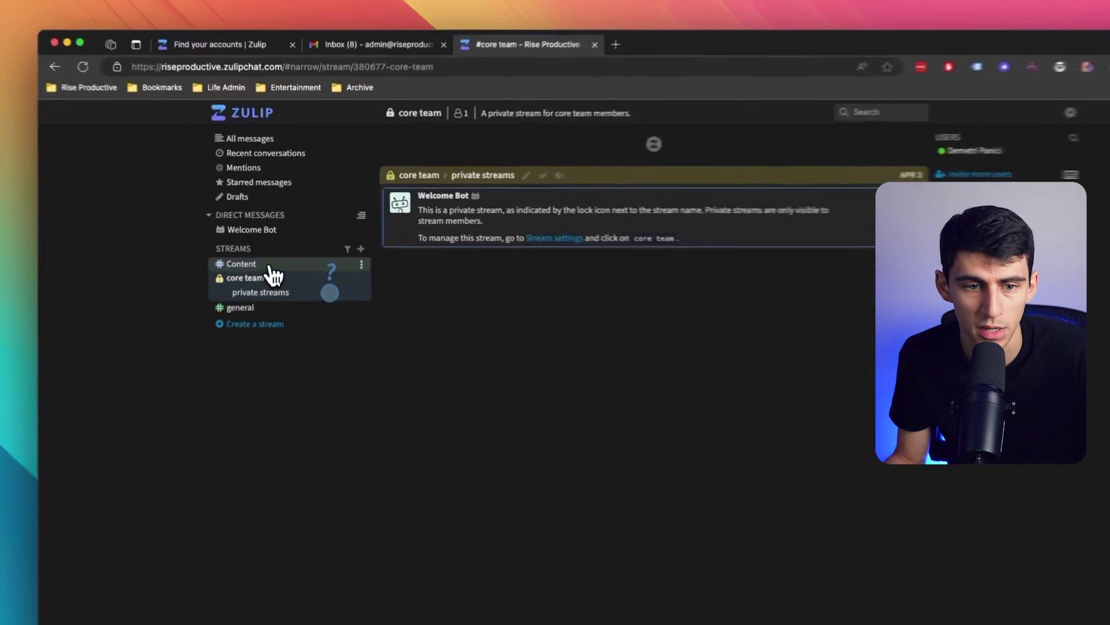
pyautogui.click(261, 239)
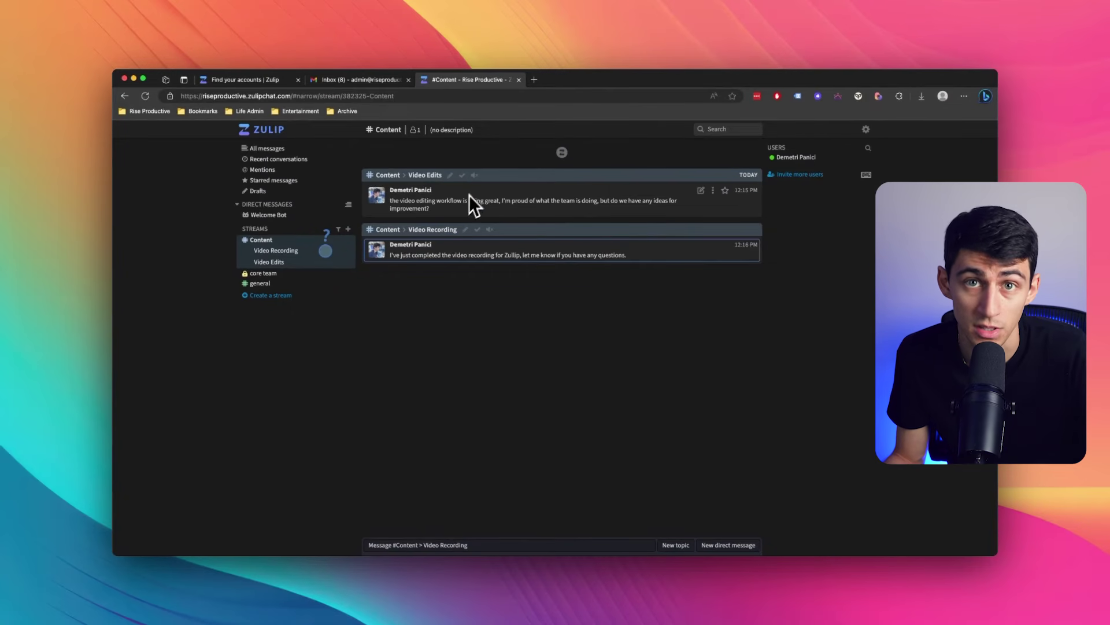
# - Open the directory of available Zulip integrations and look over the listed apps
pyautogui.click(866, 129)
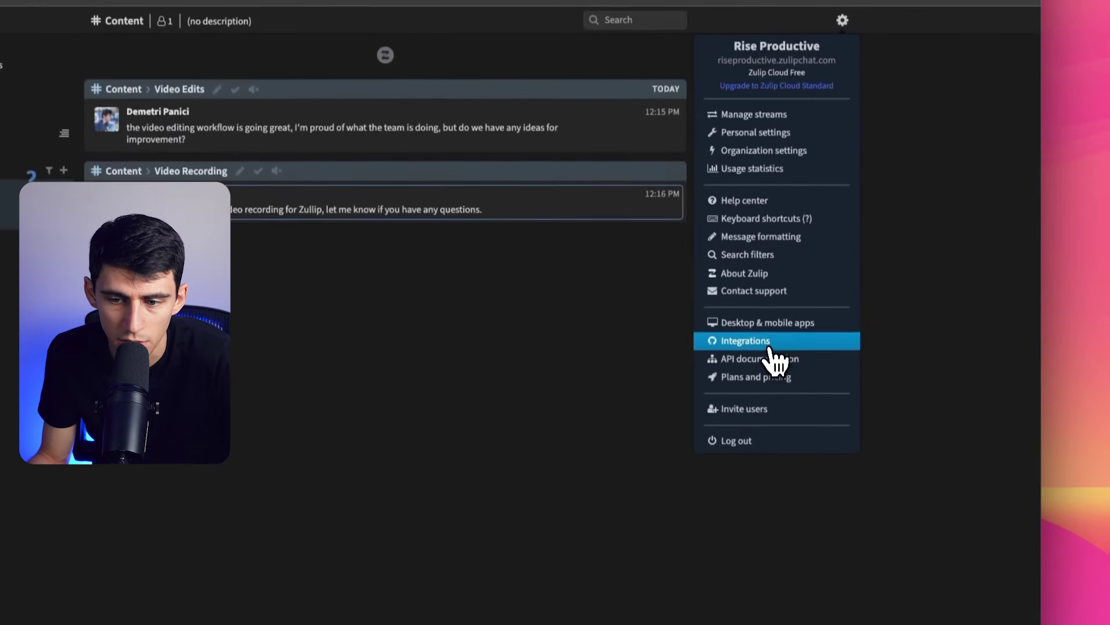
pyautogui.click(775, 450)
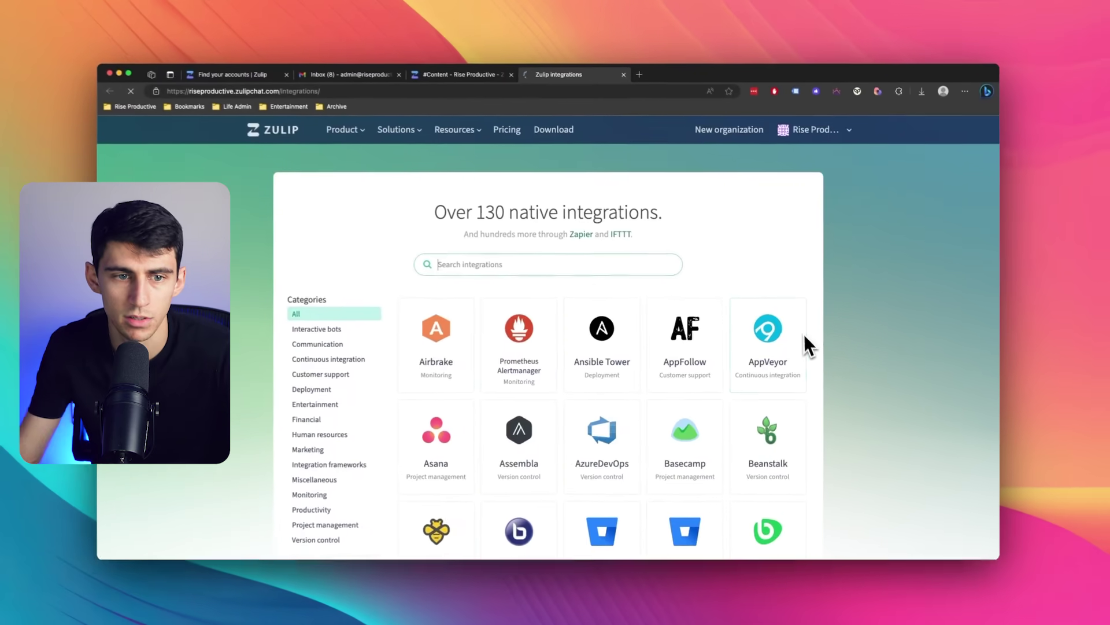
pyautogui.scroll(-2, 630, 312)
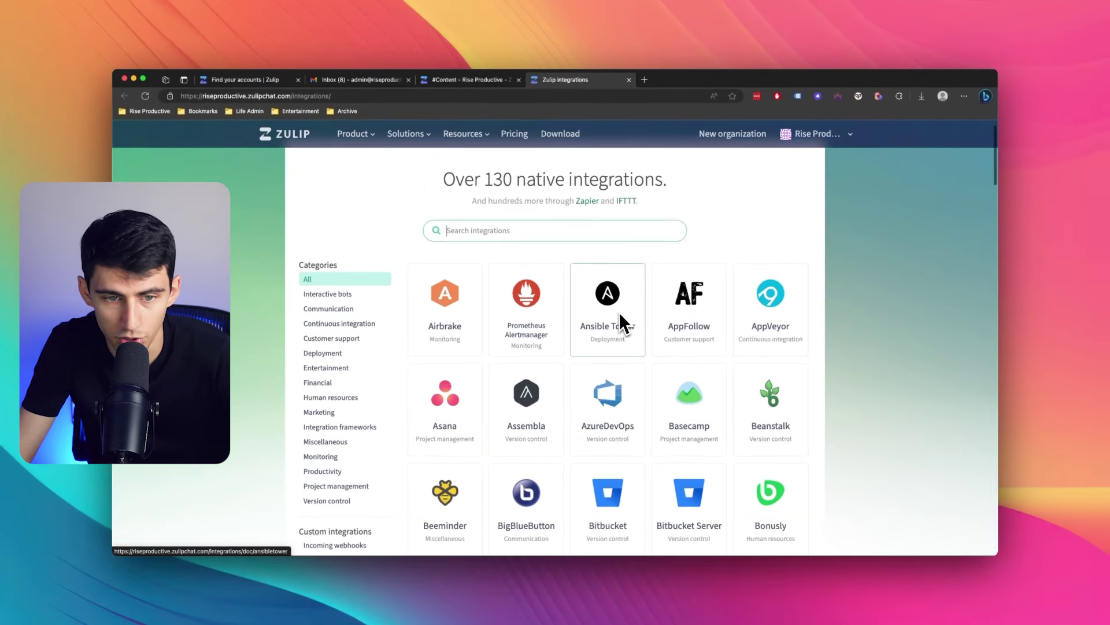
# - Search the integrations for "notion", read the Notion setup instructions and return to the integration list
pyautogui.click(548, 232)
pyautogui.write('notion')
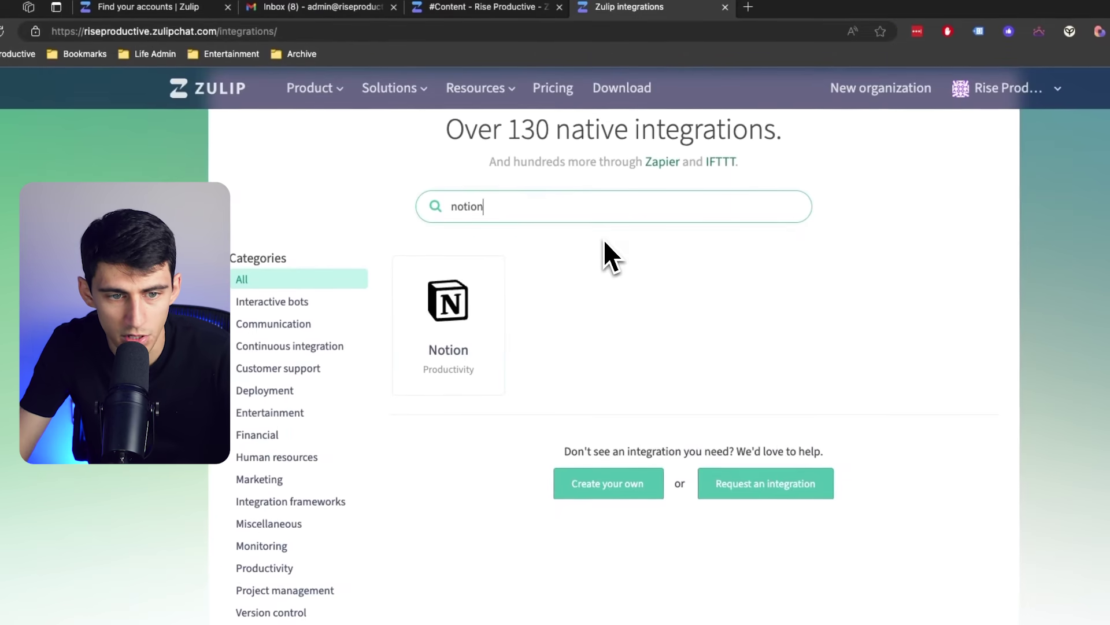
pyautogui.click(457, 332)
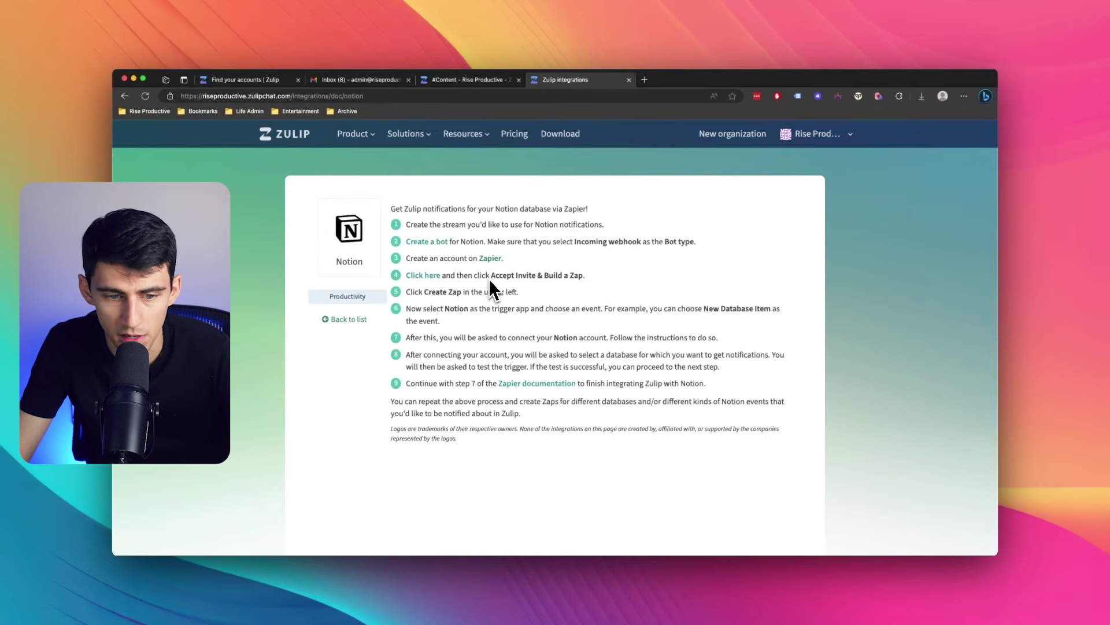
pyautogui.click(350, 319)
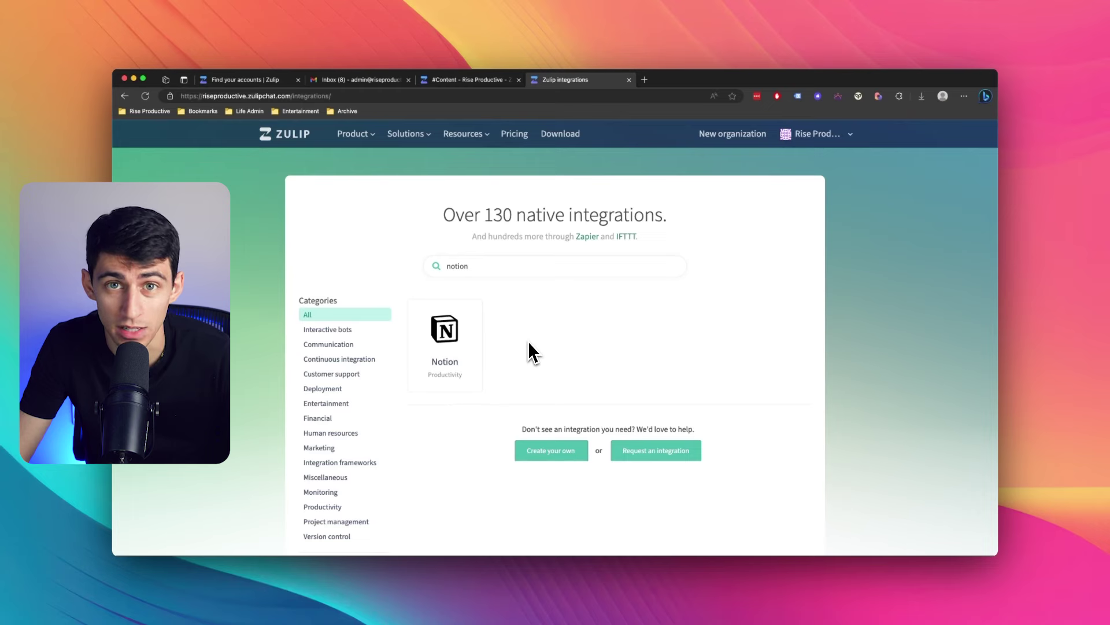
# - Return to the Content stream, open the form for inviting users and compare the invite link and email options
pyautogui.click(444, 81)
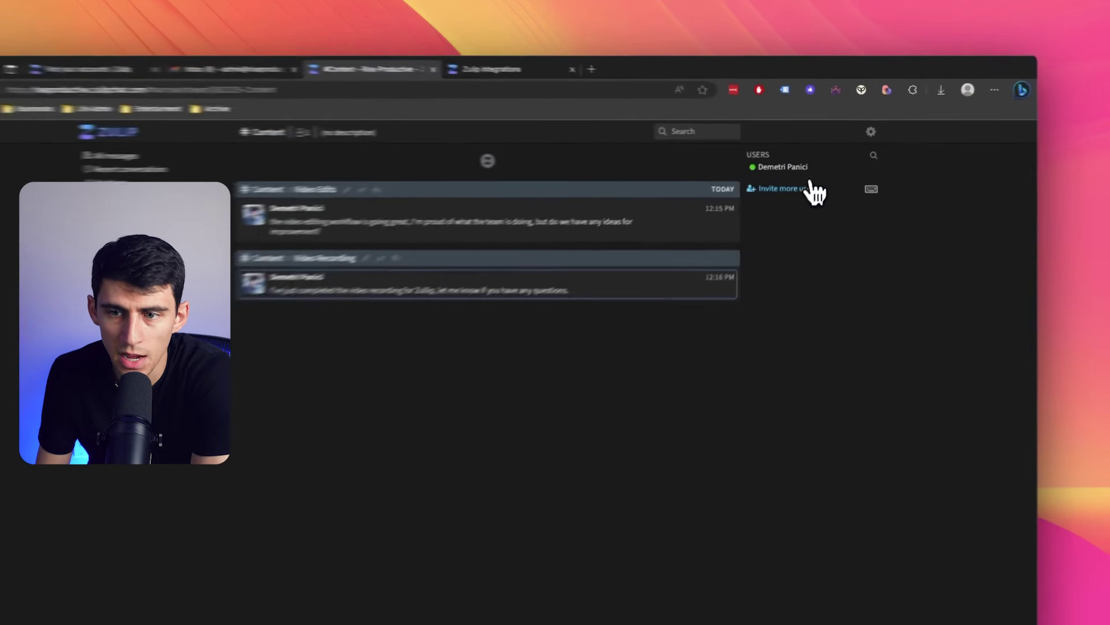
pyautogui.click(799, 174)
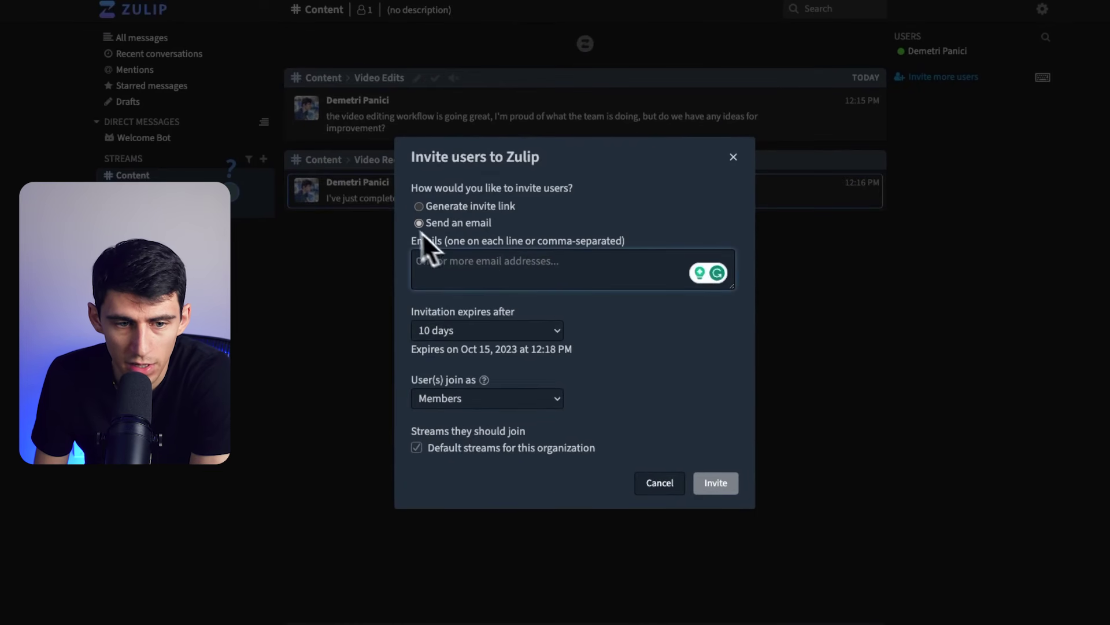
pyautogui.click(422, 206)
pyautogui.click(461, 253)
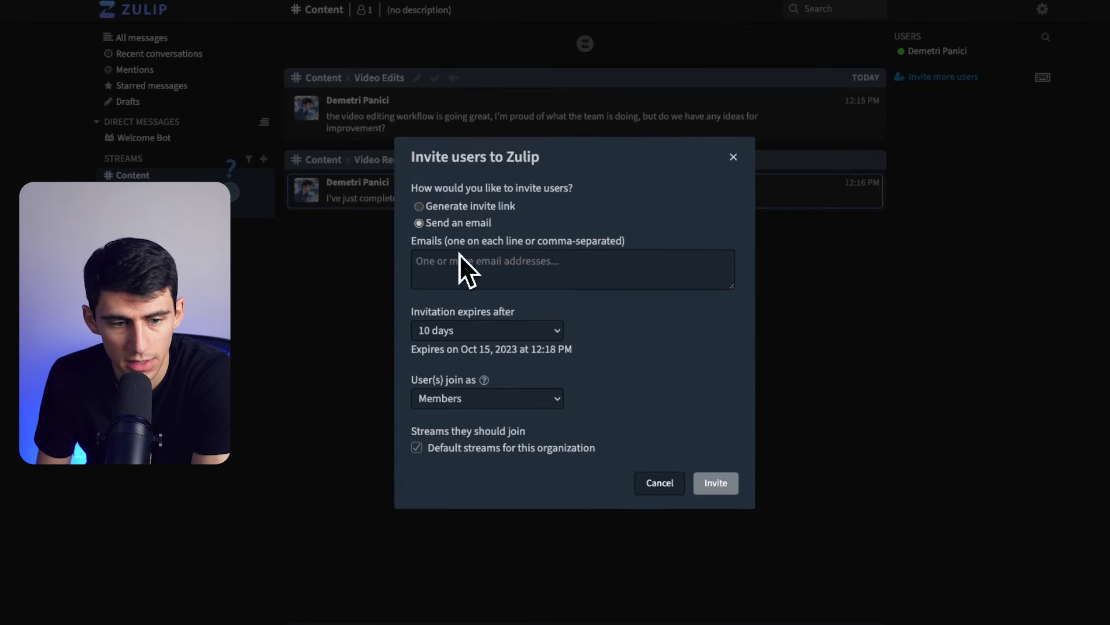
# - Look through the role and expiration choices for the invitation, and leave the form without inviting anyone
pyautogui.click(461, 402)
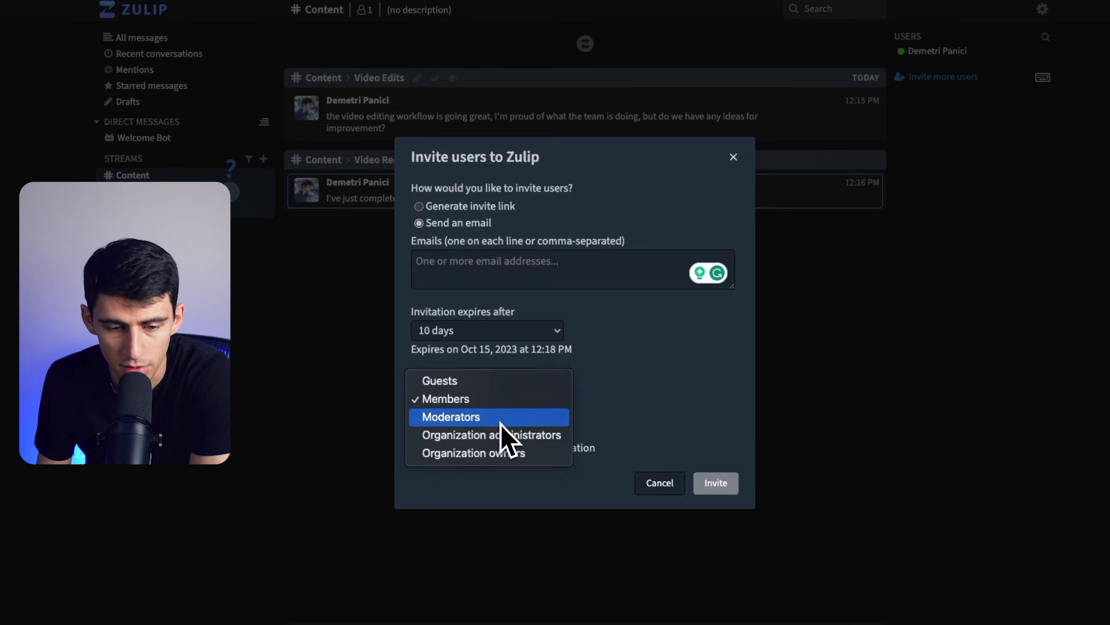
pyautogui.click(450, 331)
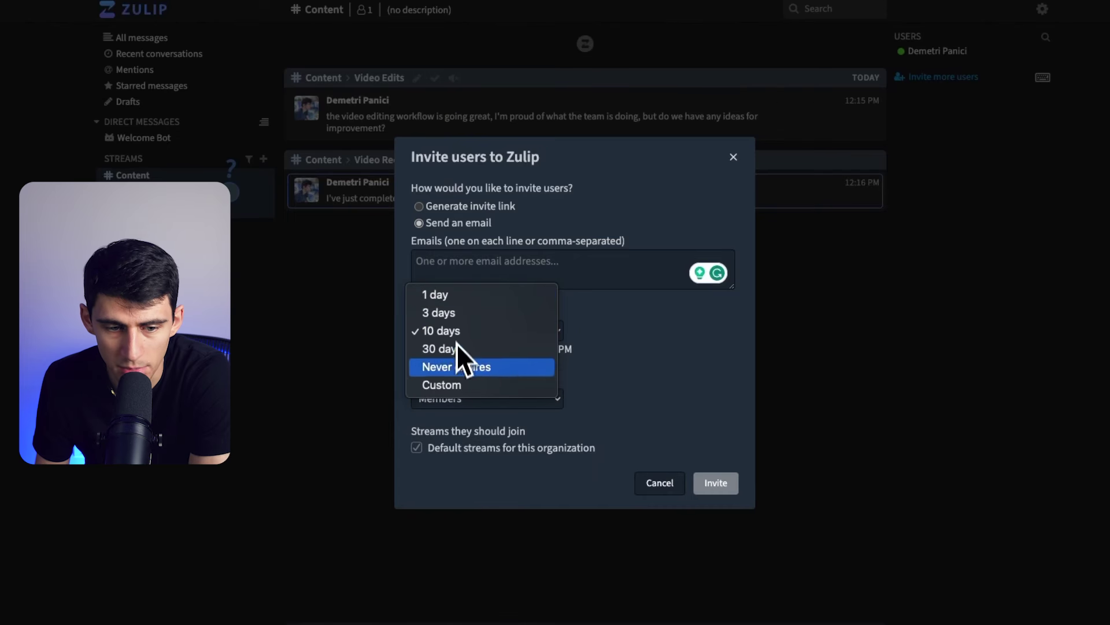
pyautogui.click(456, 383)
pyautogui.click(528, 307)
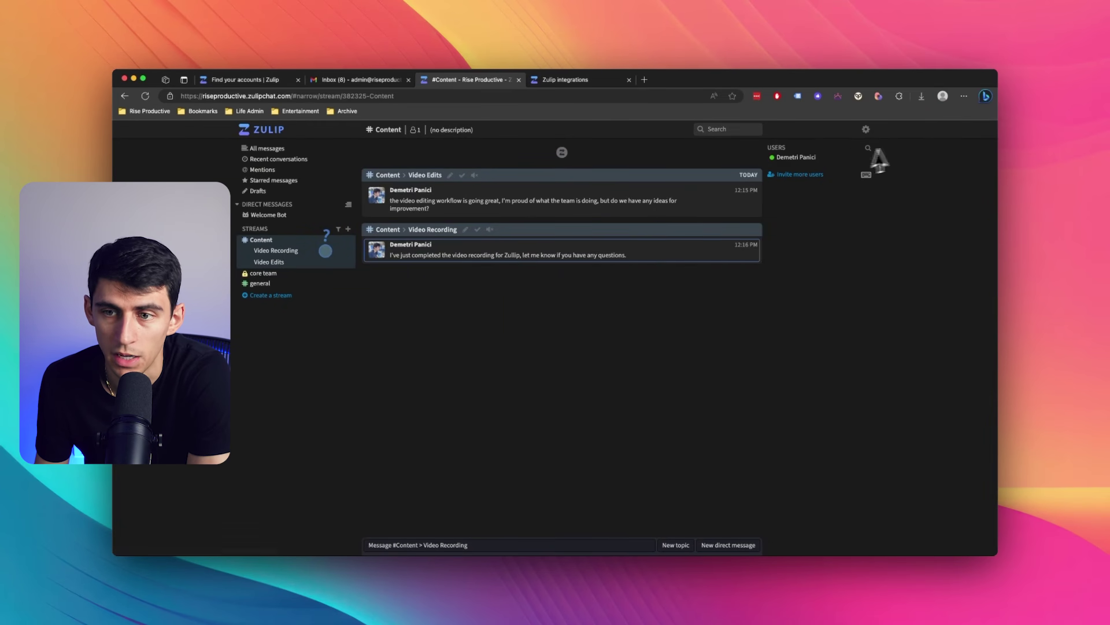
# - Look over the organization's settings and help options, and view the Zulip plans and pricing page
pyautogui.click(867, 130)
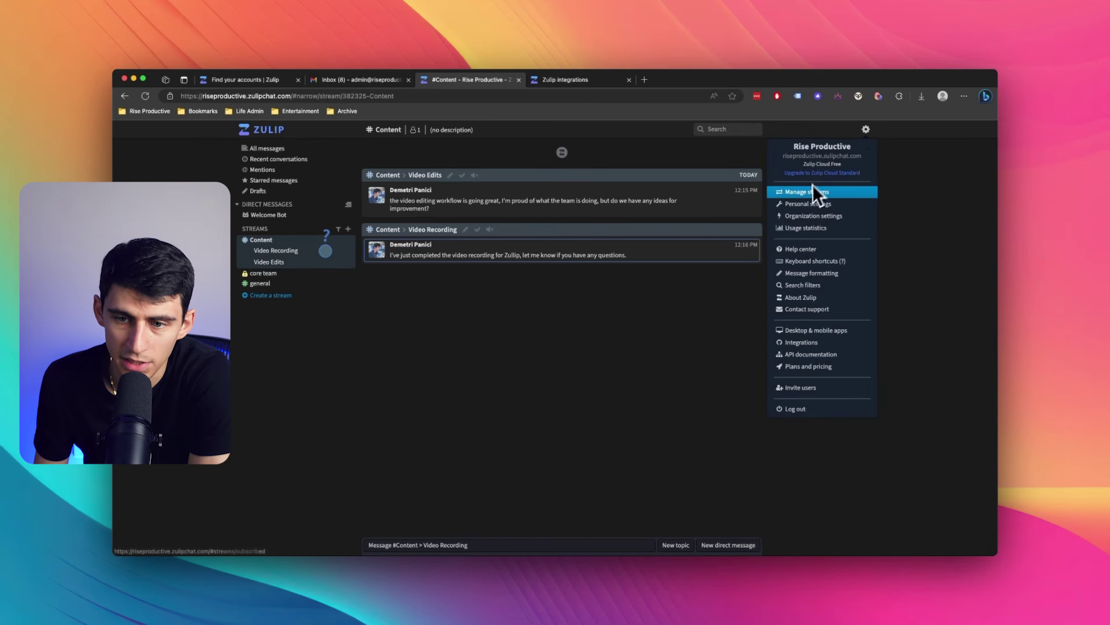
pyautogui.click(737, 341)
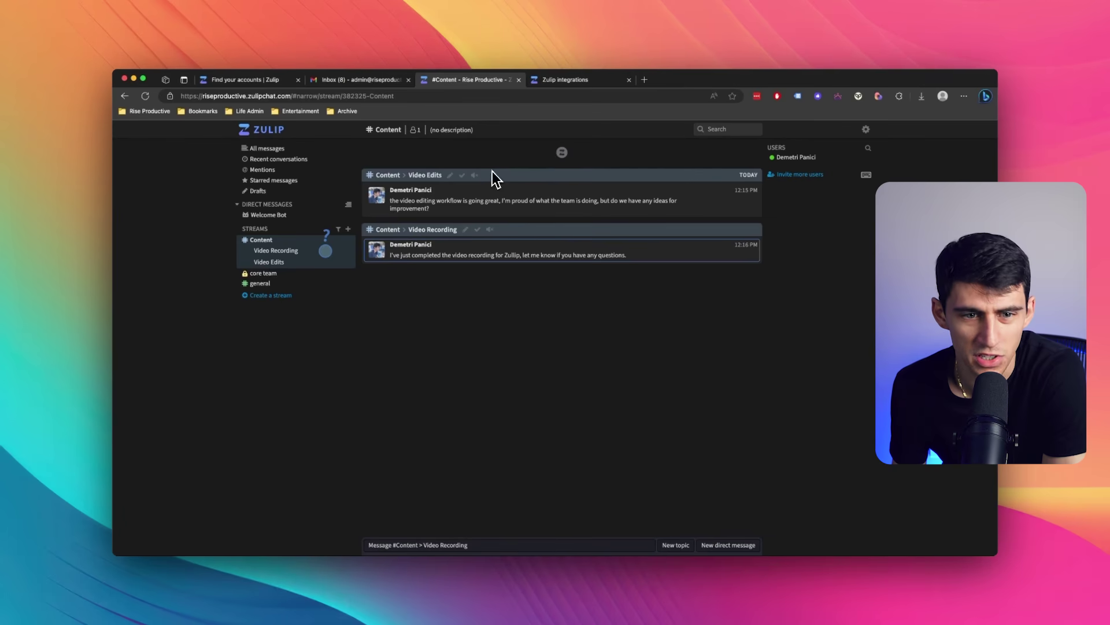
pyautogui.moveTo(491, 176); pyautogui.dragTo(538, 240)
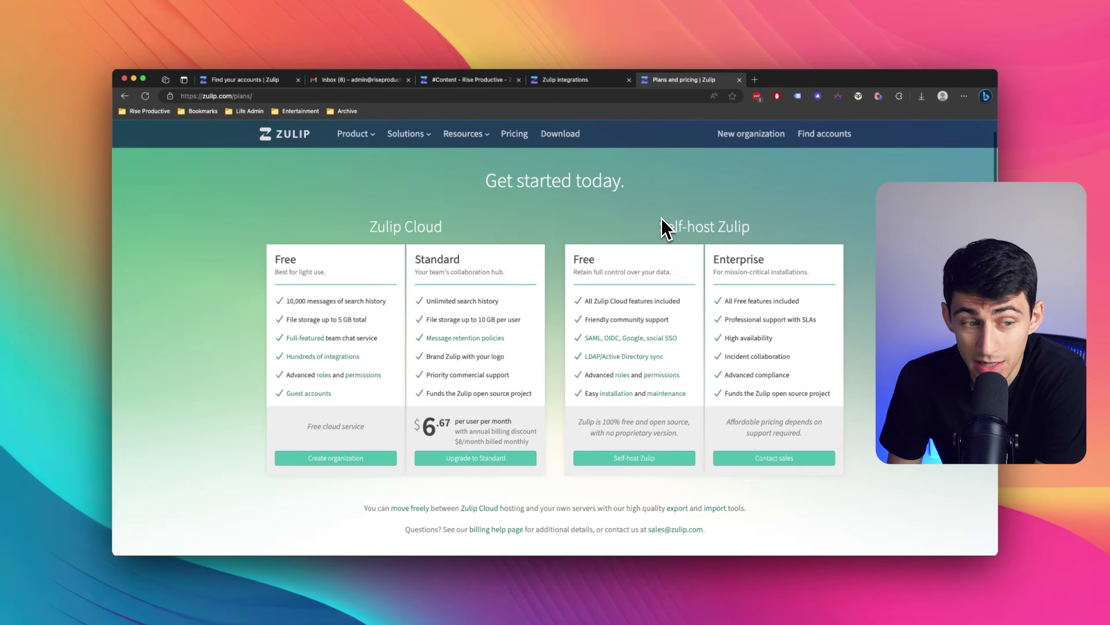